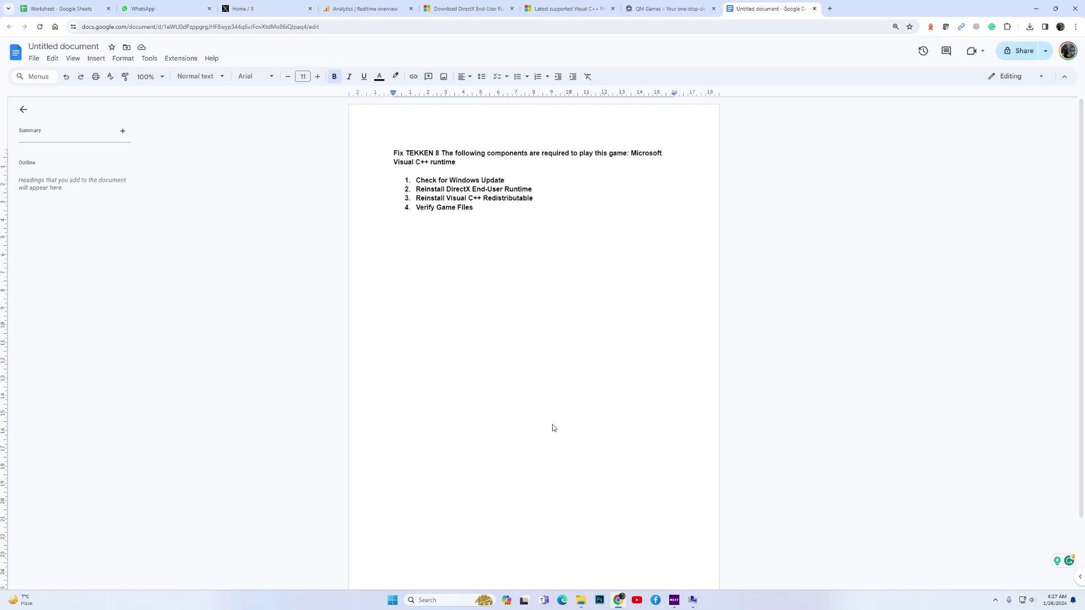
# Step: Open the Windows Settings app with the Windows+I shortcut
pyautogui.press('super+i')
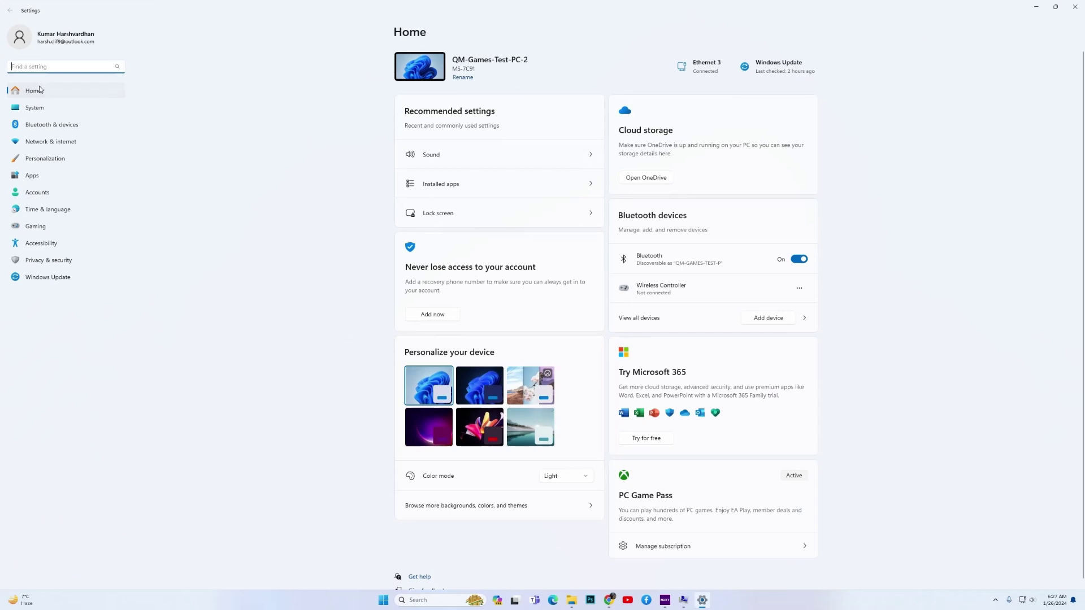
# Step: Run a Windows Update check for updates, then close Settings
pyautogui.click(61, 279)
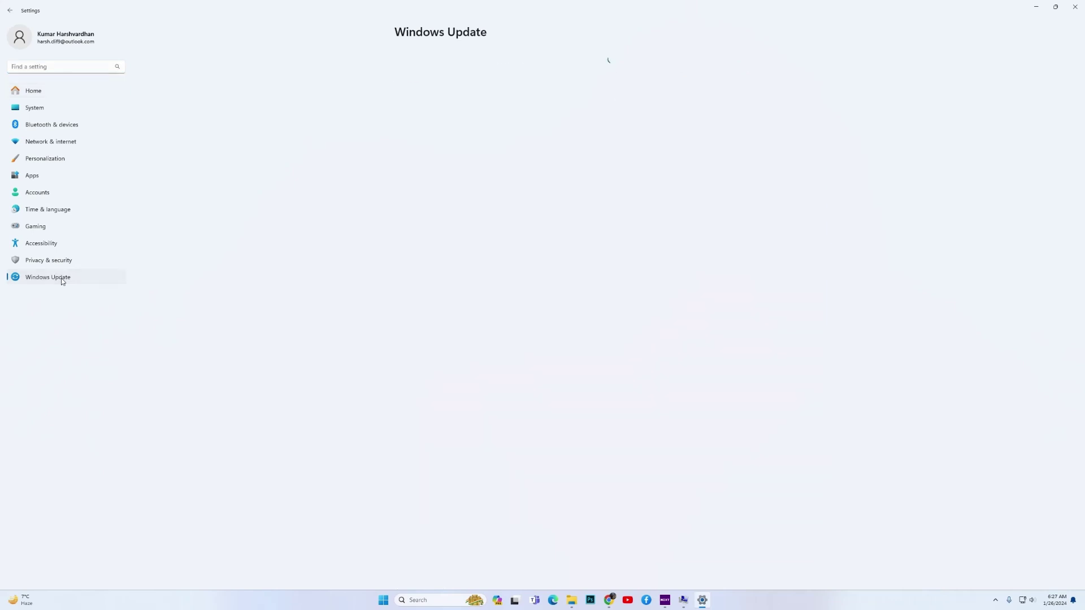
pyautogui.click(797, 72)
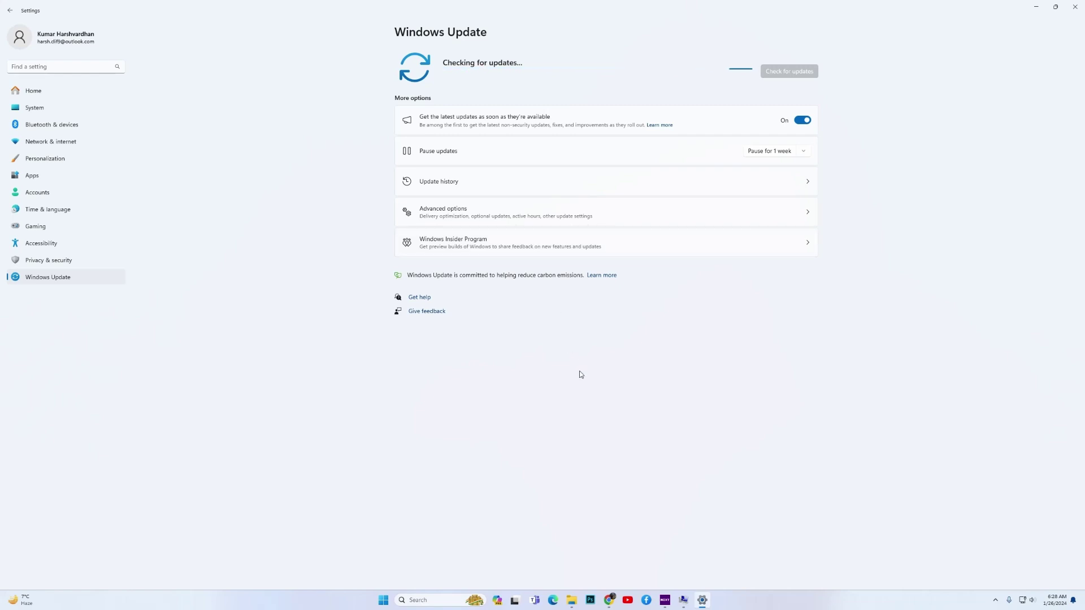
pyautogui.click(1074, 8)
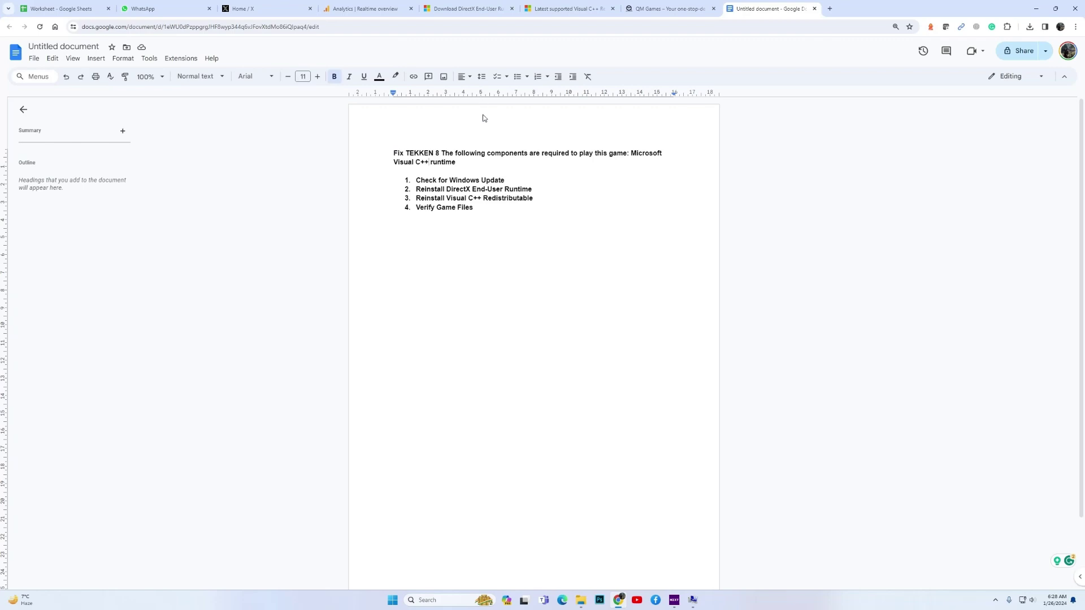
# Step: Download the DirectX End-User Runtime installer from Microsoft Download Center
pyautogui.click(473, 11)
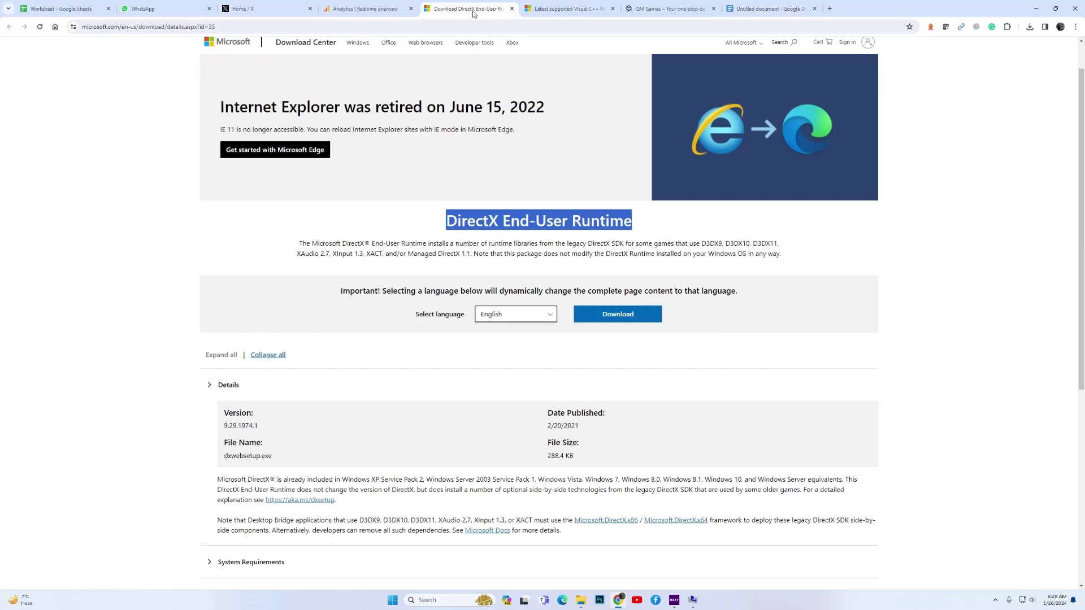
pyautogui.click(72, 274)
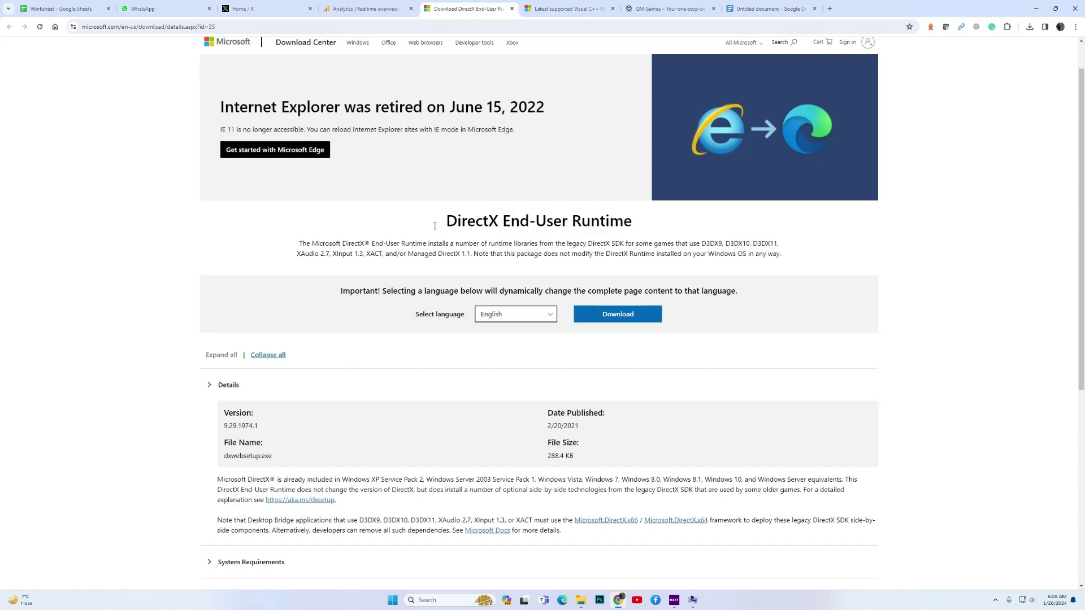
pyautogui.click(613, 320)
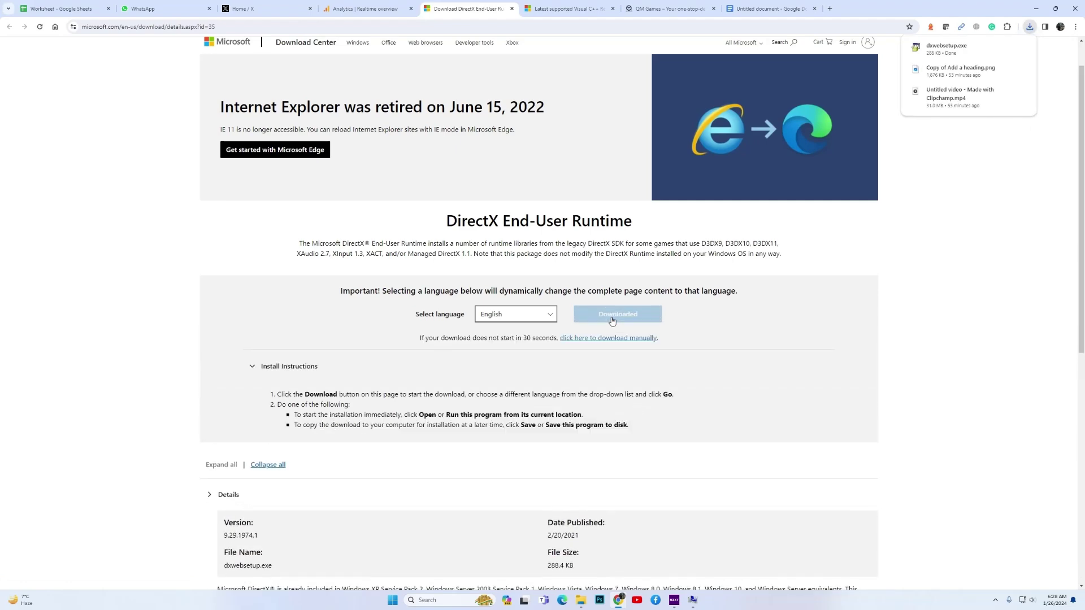
# Step: Download the x86 and x64 Visual C++ redistributables from Microsoft Learn
pyautogui.click(563, 10)
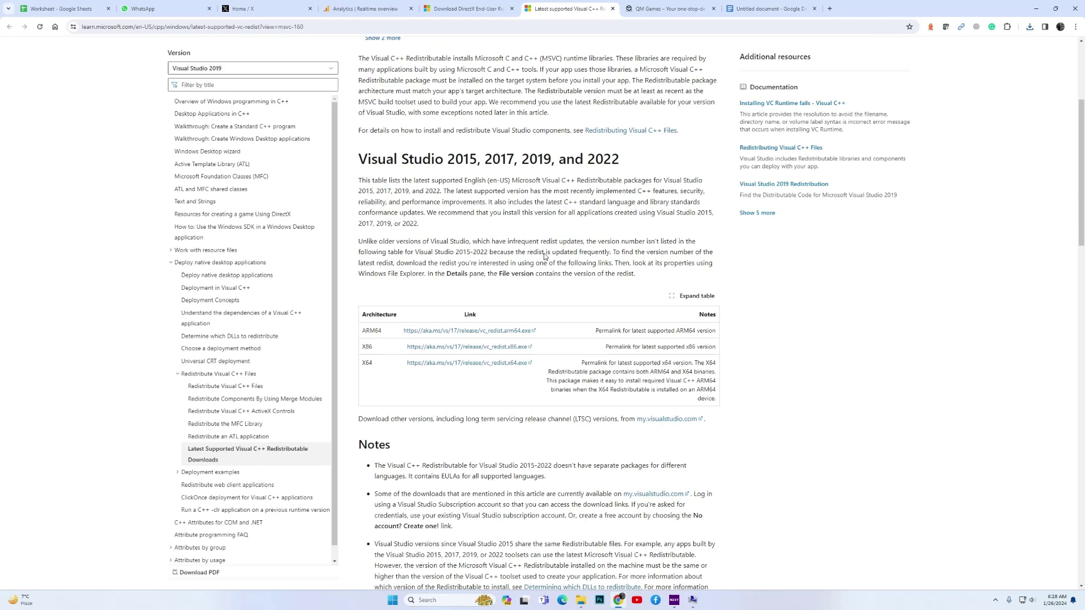
pyautogui.scroll(-1, 593, 297)
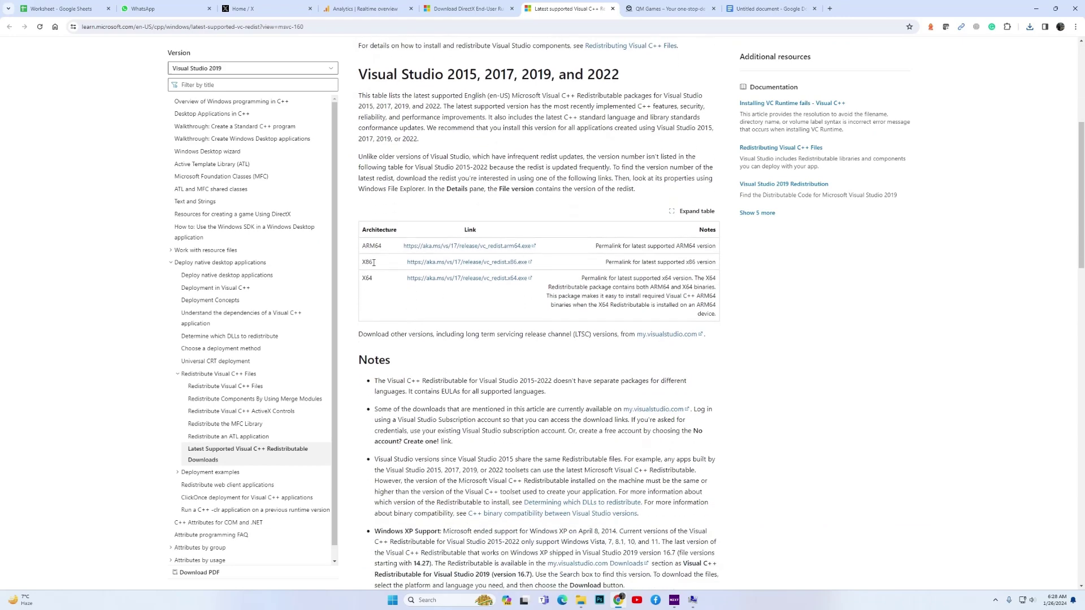
pyautogui.click(504, 266)
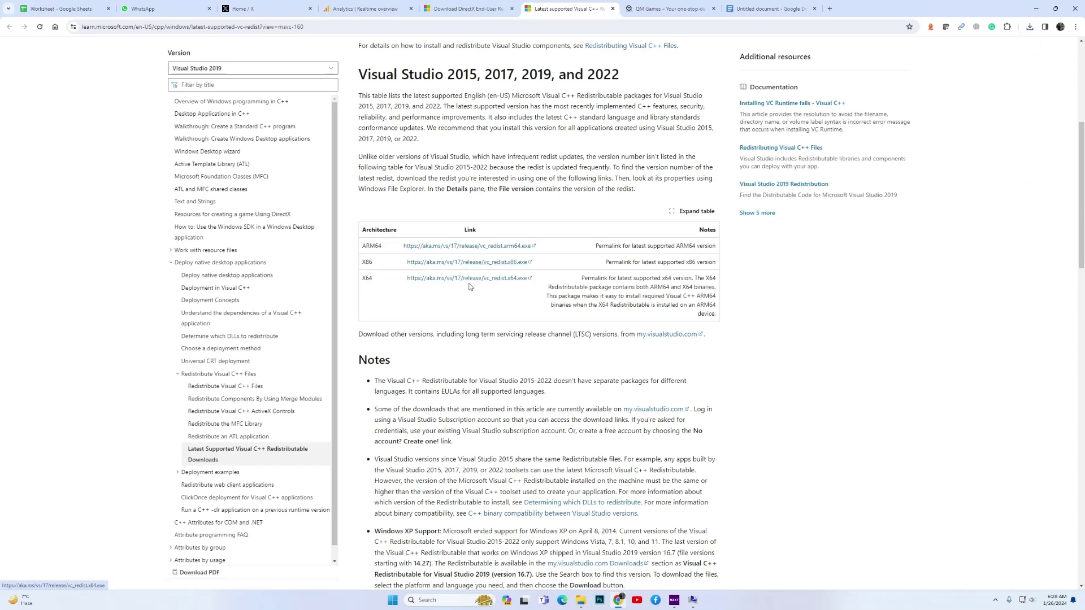
pyautogui.click(480, 279)
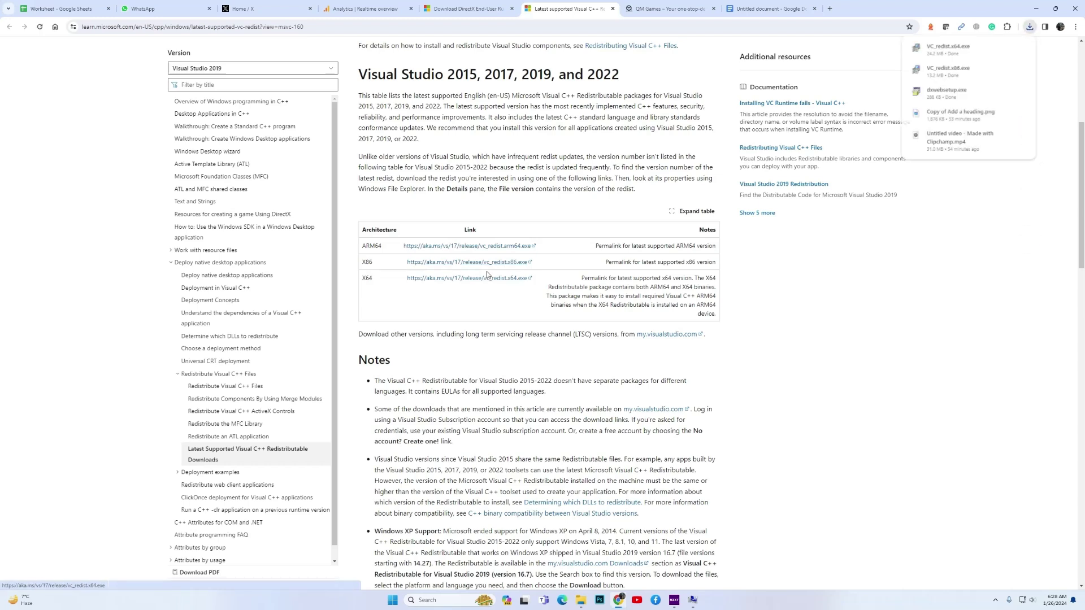
# Step: Paste the DirectX setup, VC_redist.x86 and VC_redist.x64 from Downloads onto the Desktop
pyautogui.click(583, 600)
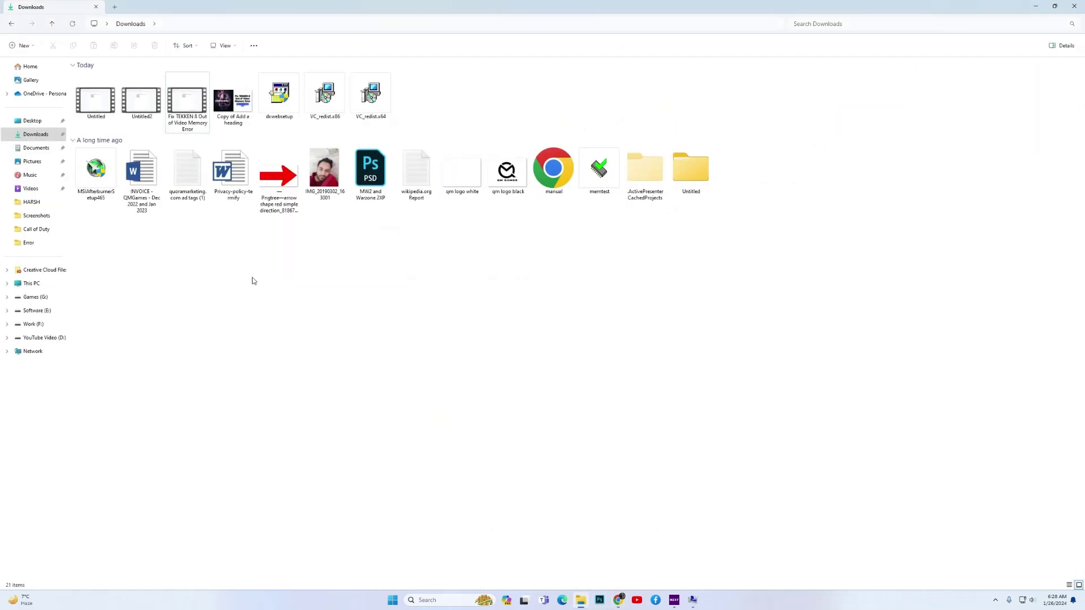
pyautogui.moveTo(445, 112); pyautogui.dragTo(280, 117)
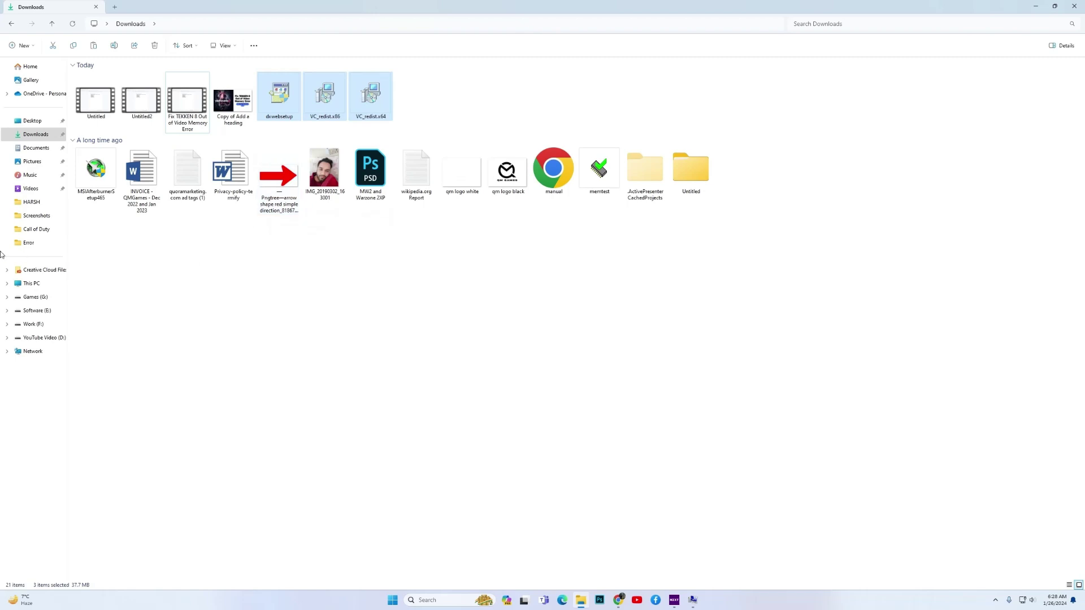
pyautogui.click(39, 283)
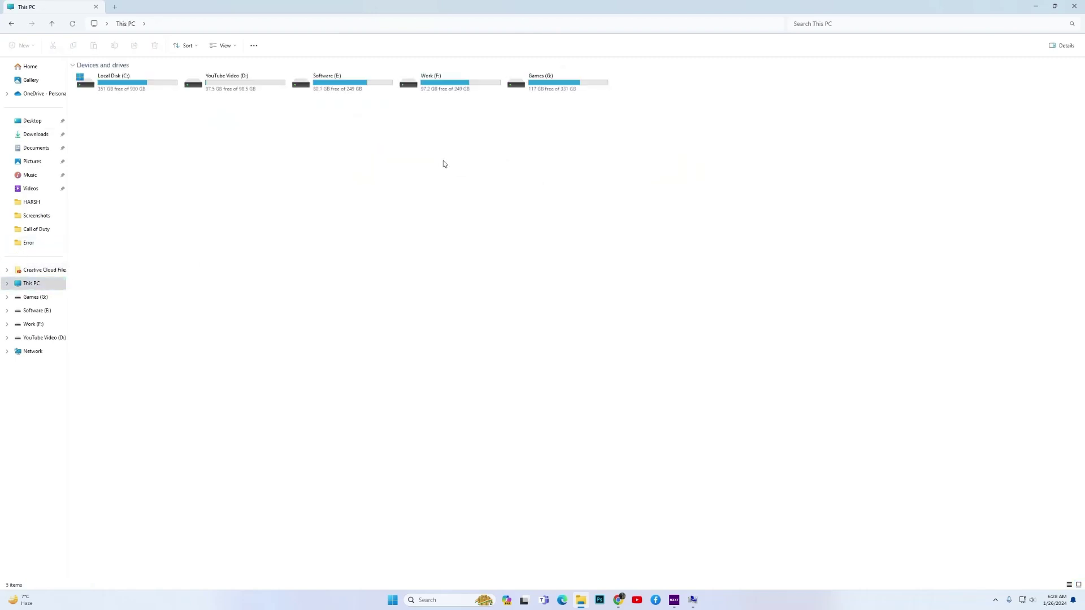
pyautogui.click(36, 121)
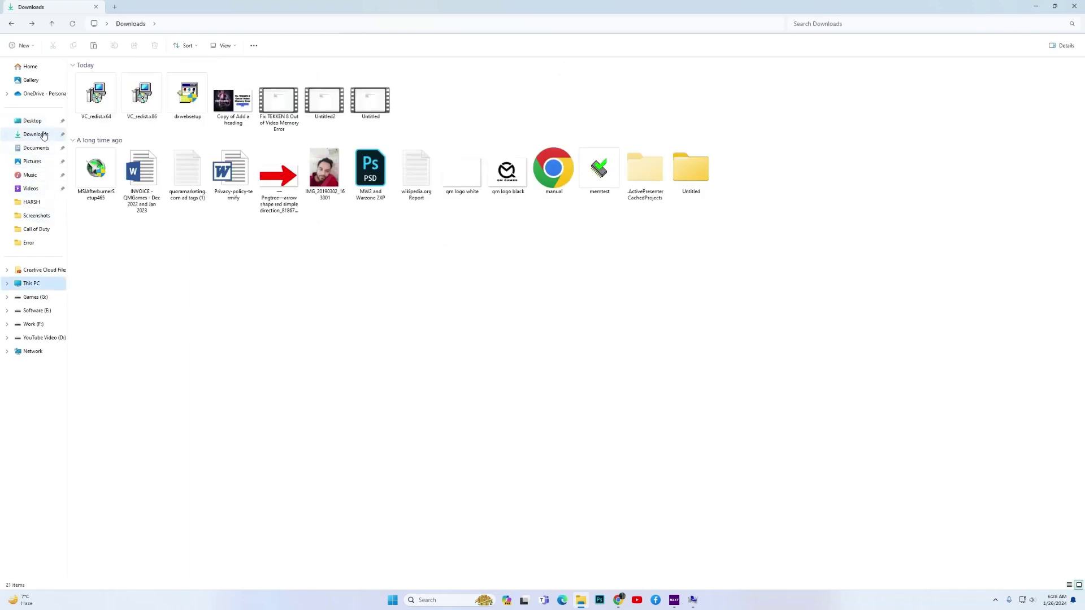
pyautogui.hotkey('ctrl', 'v')
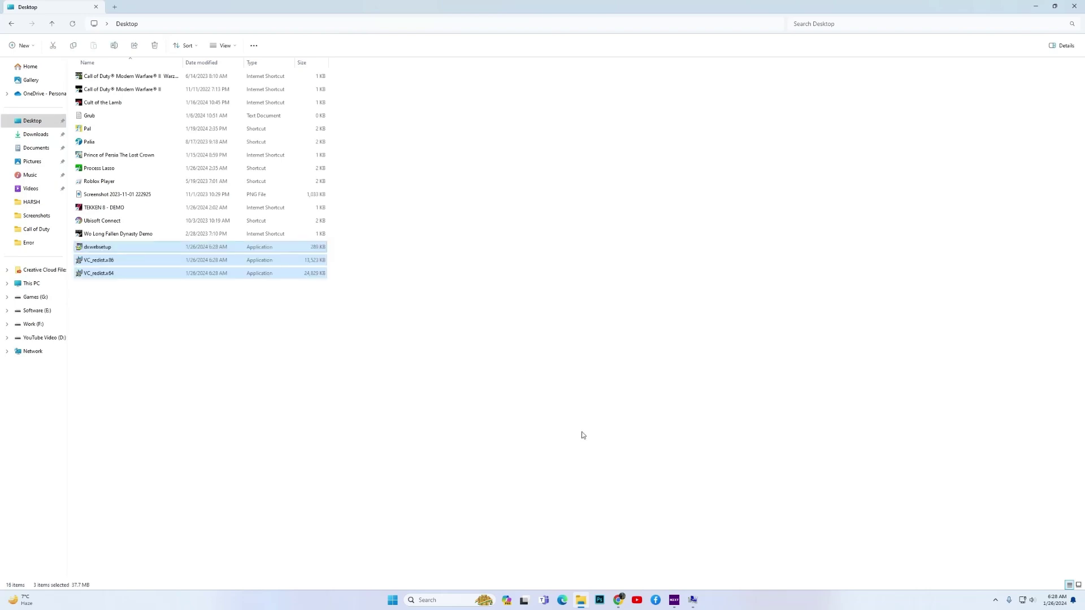
pyautogui.click(495, 429)
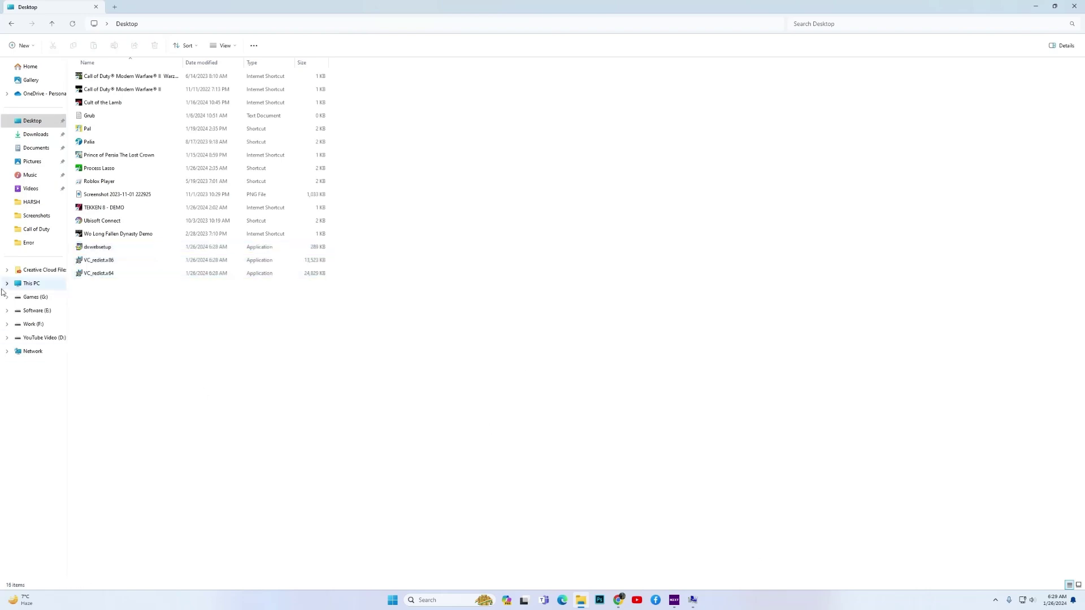
# Step: Run DirectX setup with the license accepted, dismissing the download error and finishing
pyautogui.doubleClick(112, 248)
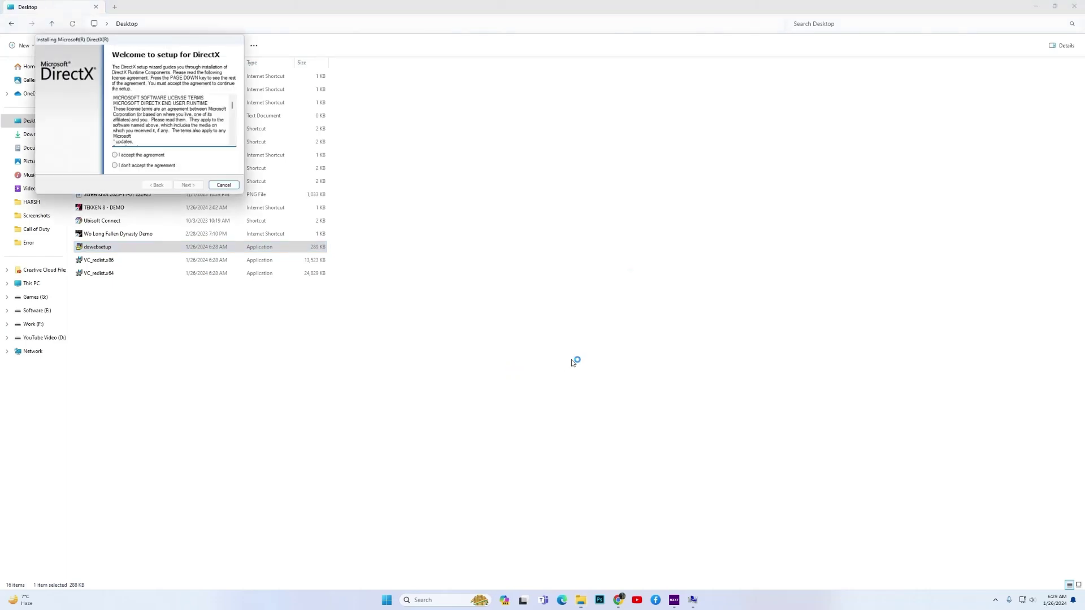
pyautogui.click(127, 156)
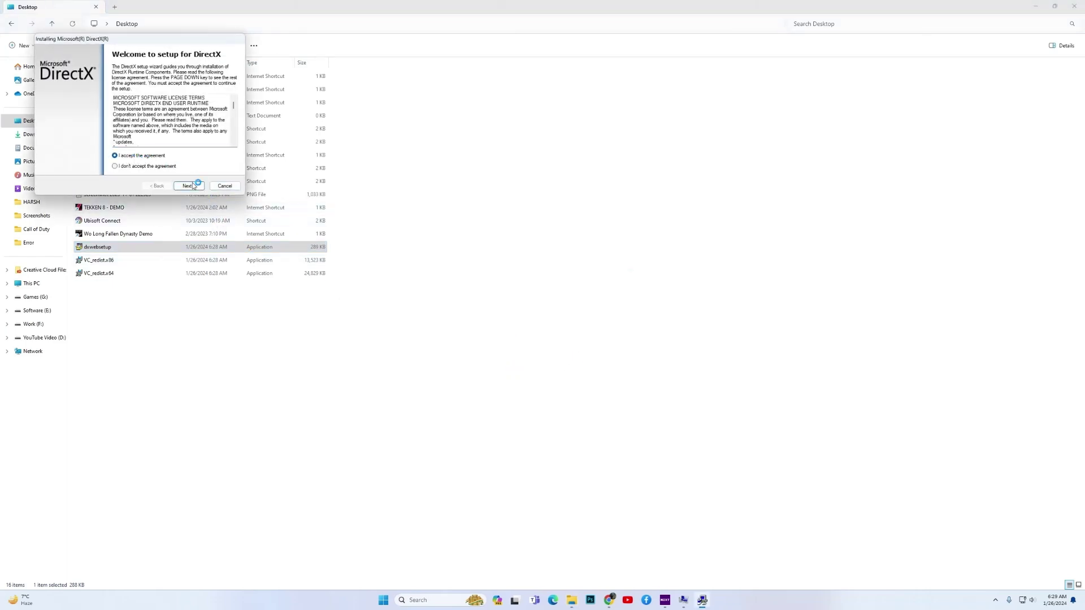
pyautogui.click(193, 186)
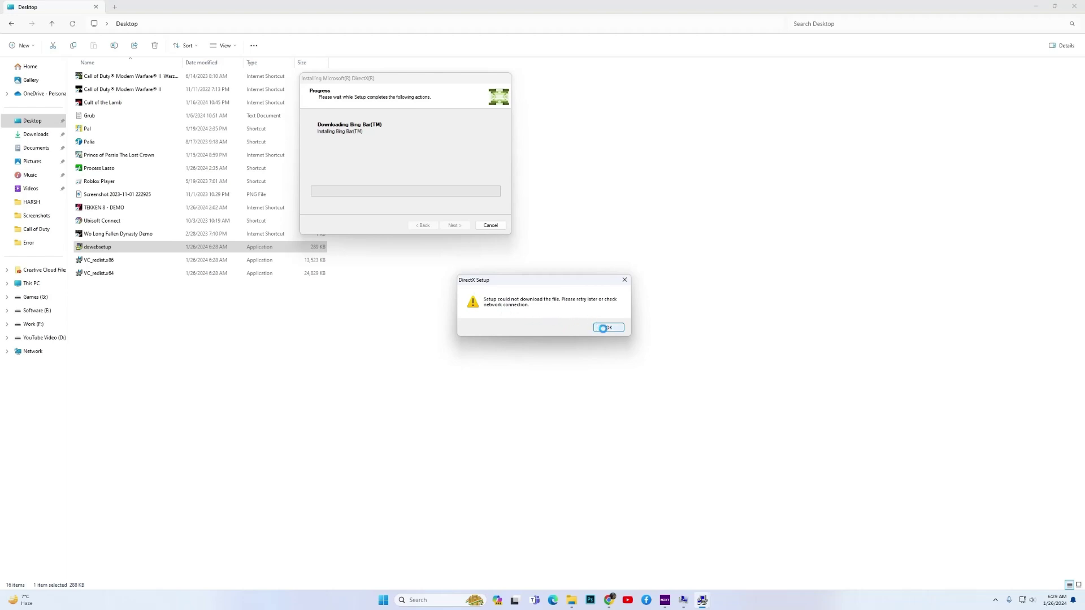
pyautogui.click(603, 328)
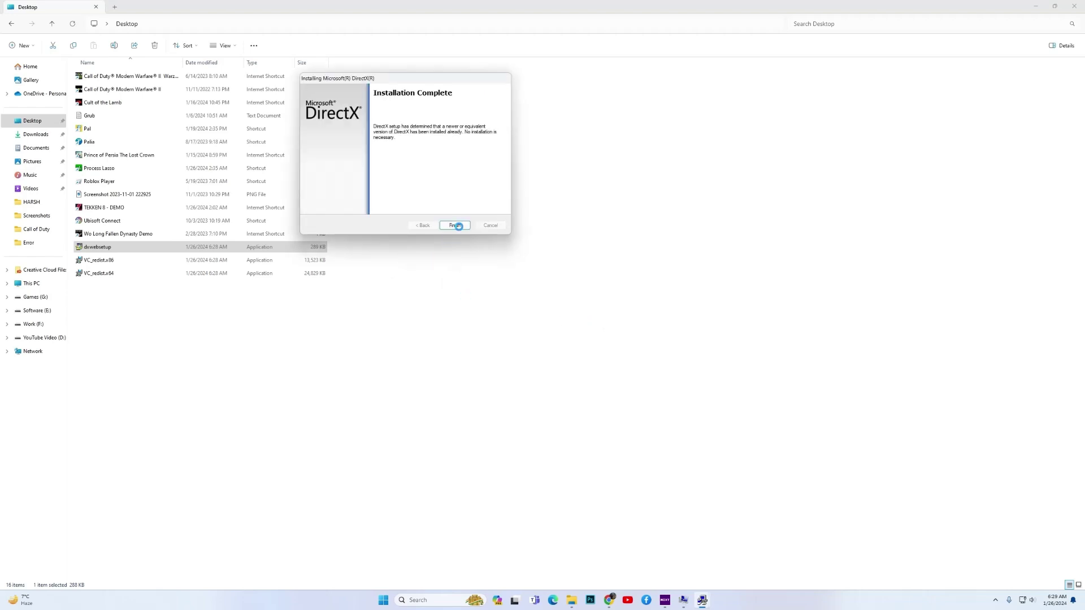
pyautogui.click(459, 225)
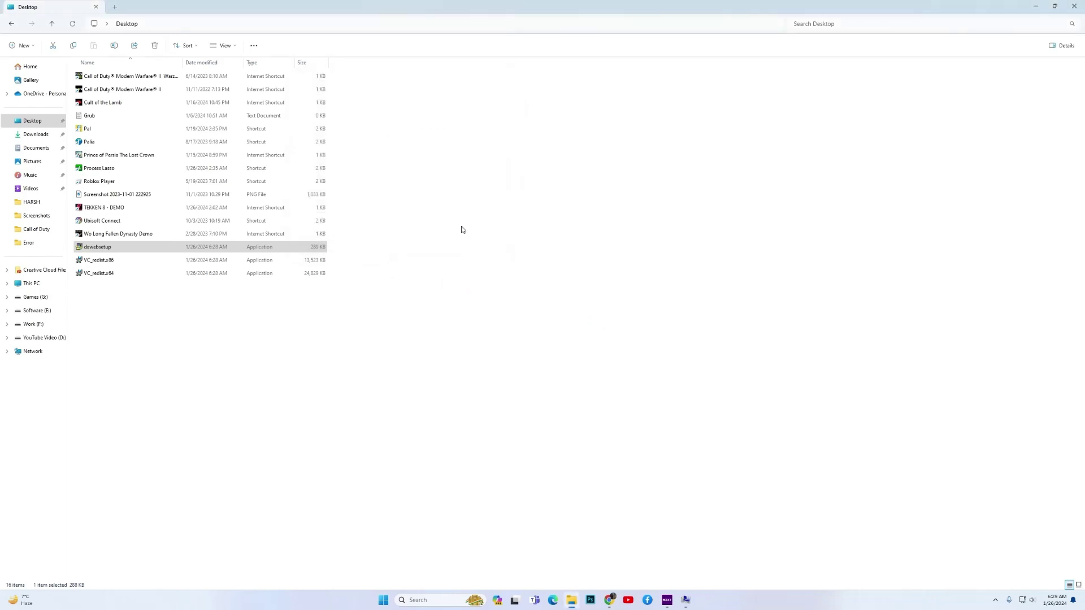
# Step: Install VC_redist.x86 after agreeing to the license terms, then close the installer
pyautogui.click(110, 263)
pyautogui.doubleClick(110, 262)
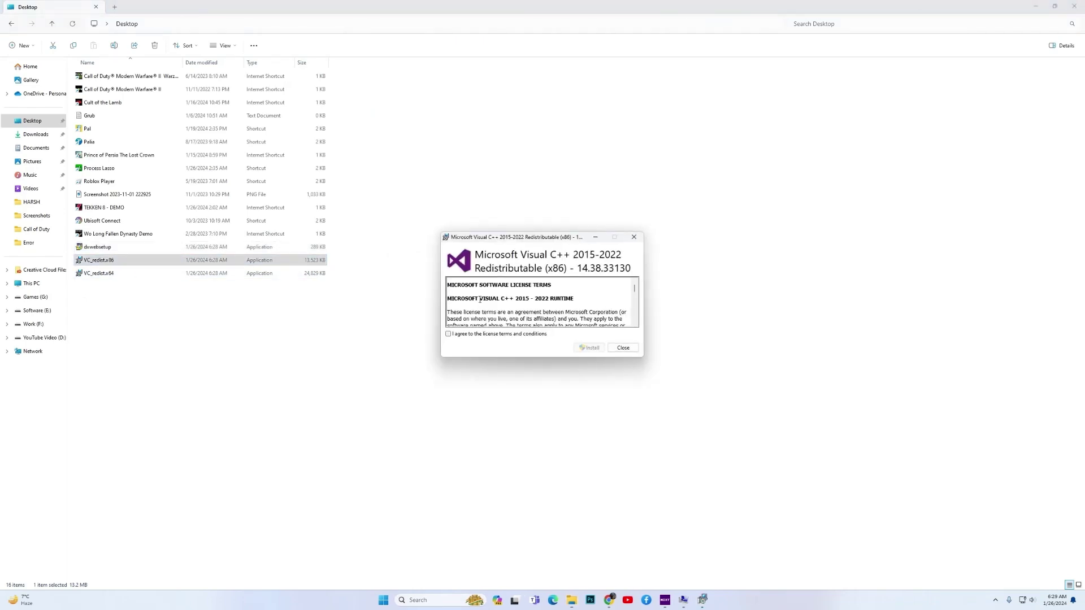
pyautogui.click(464, 334)
pyautogui.click(591, 348)
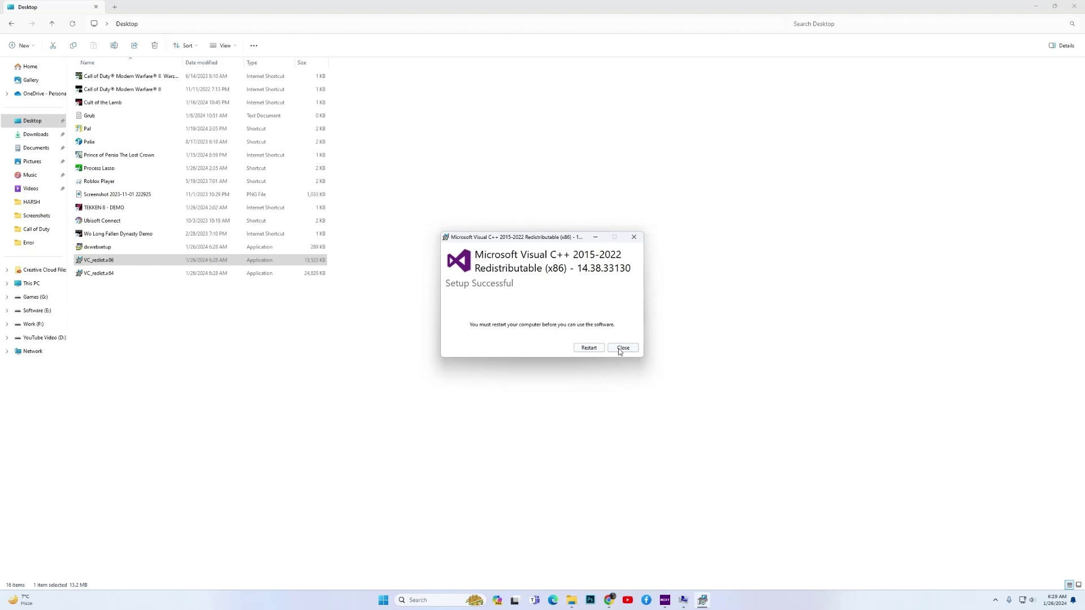
pyautogui.click(623, 347)
# Step: Install VC_redist.x64 after agreeing to the license terms, then close the installer
pyautogui.click(254, 273)
pyautogui.doubleClick(254, 274)
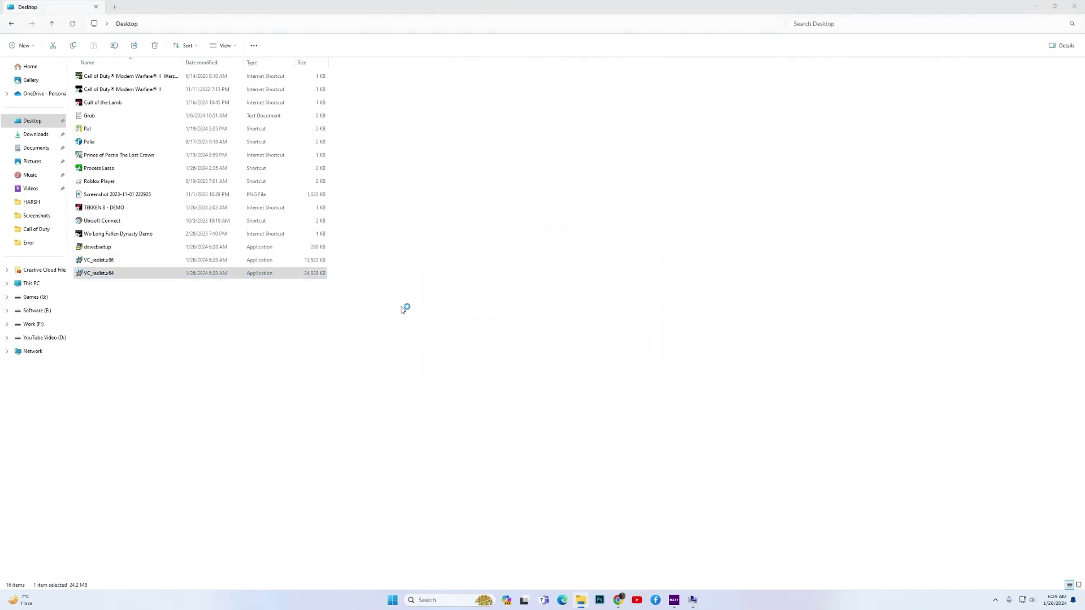
pyautogui.click(484, 334)
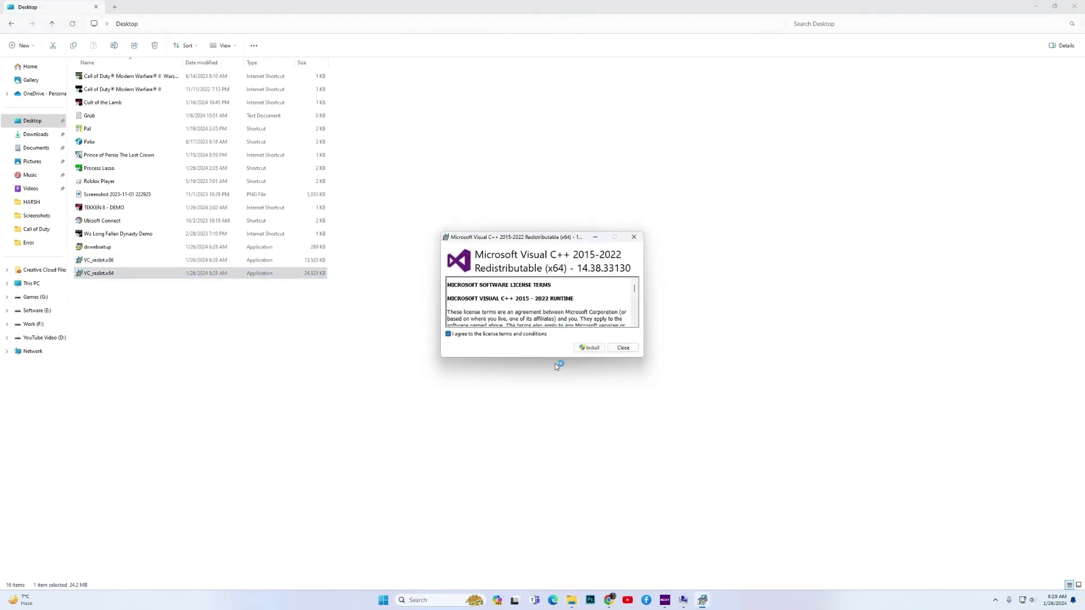
pyautogui.click(591, 347)
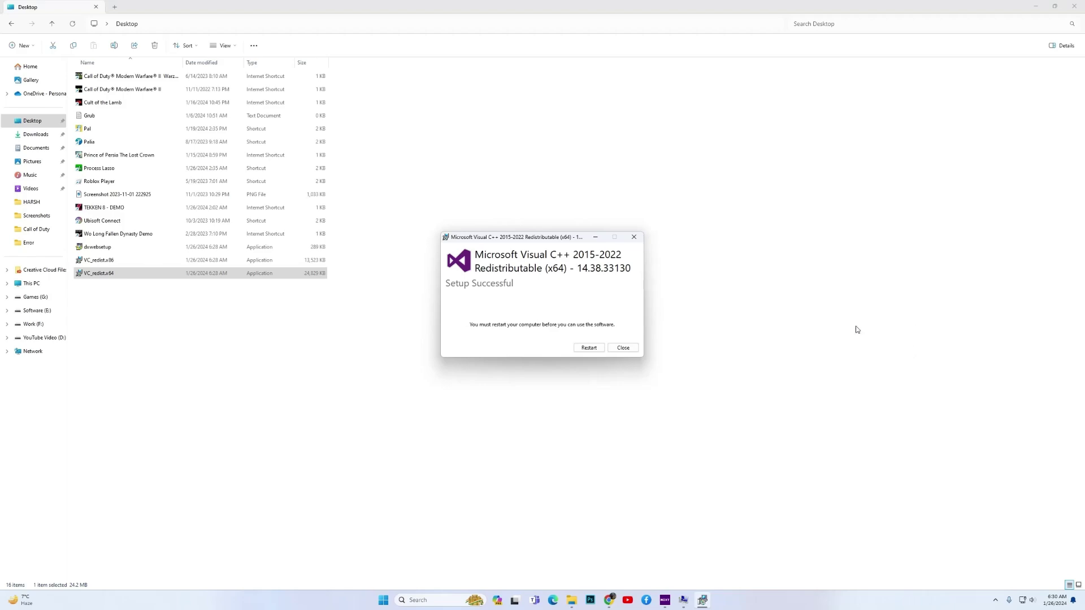
pyautogui.click(623, 348)
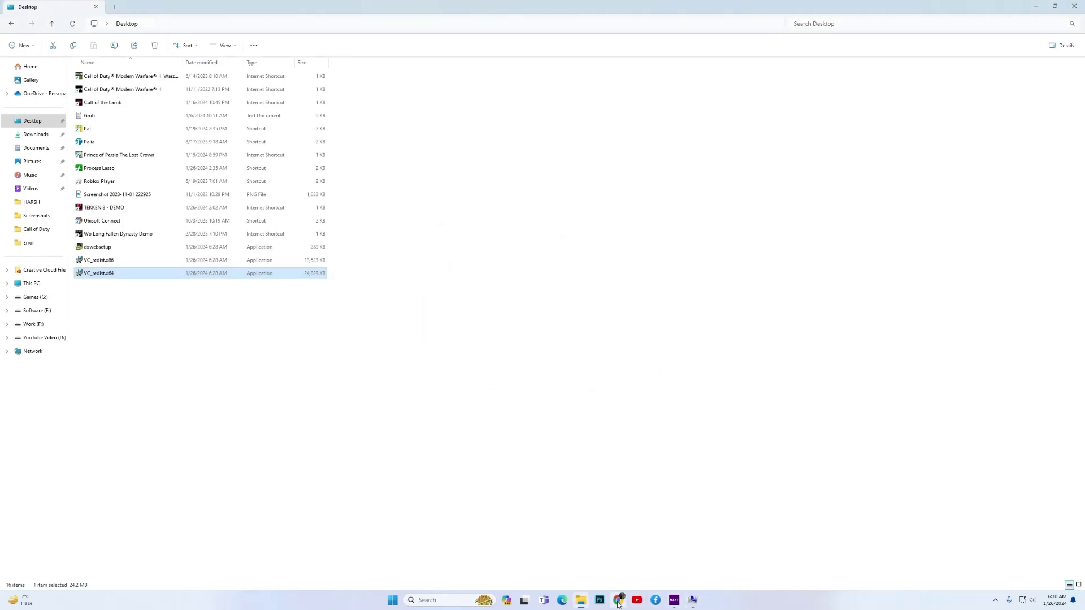
# Step: Return to the Untitled checklist document in Chrome and highlight 'Verify Game Files'
pyautogui.click(618, 601)
pyautogui.click(773, 9)
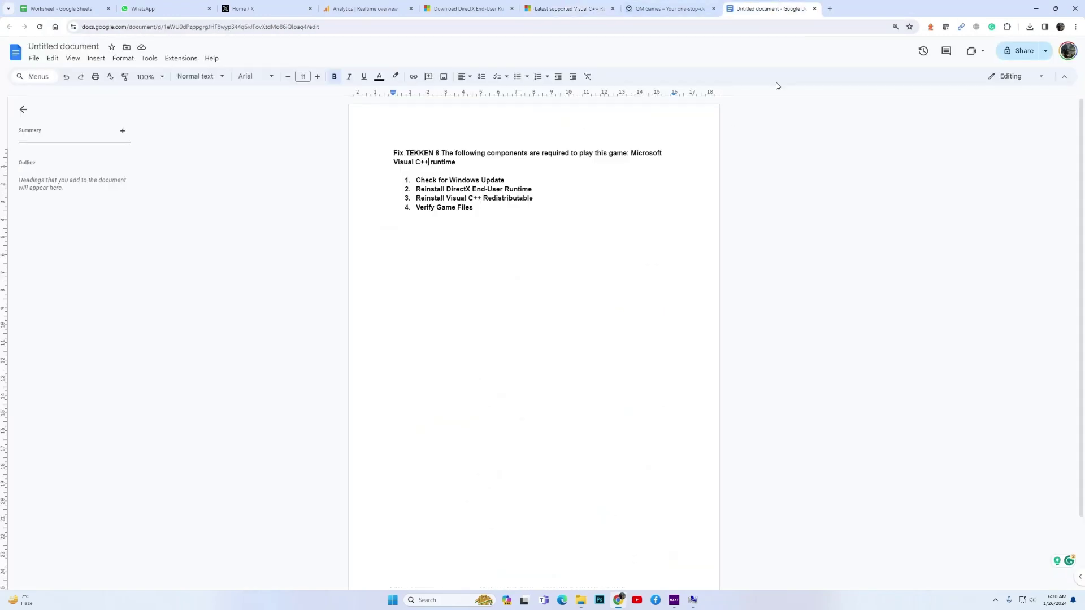
pyautogui.tripleClick(486, 207)
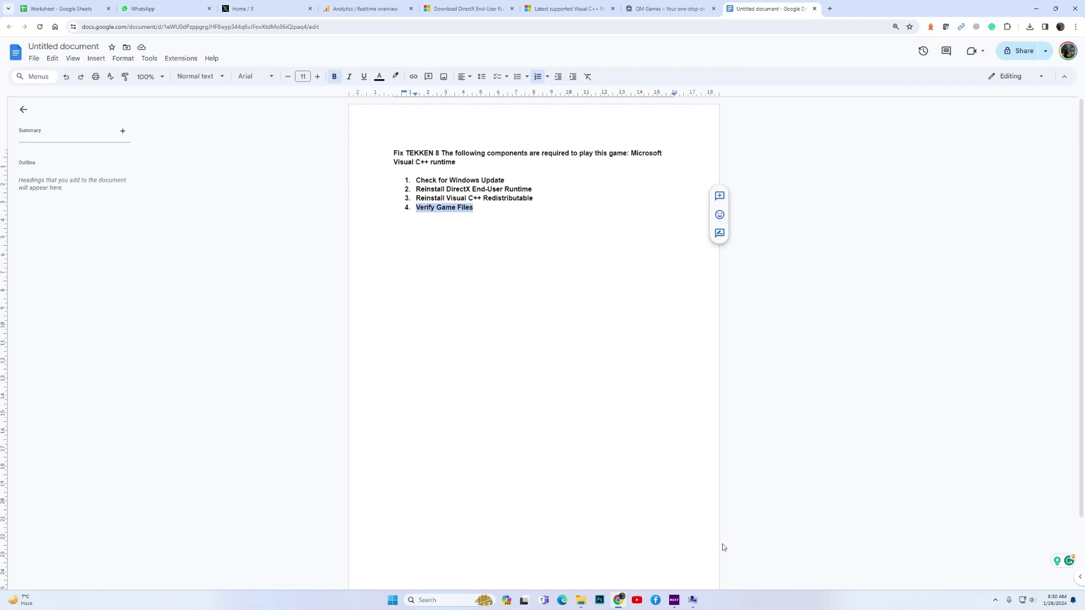
pyautogui.click(996, 600)
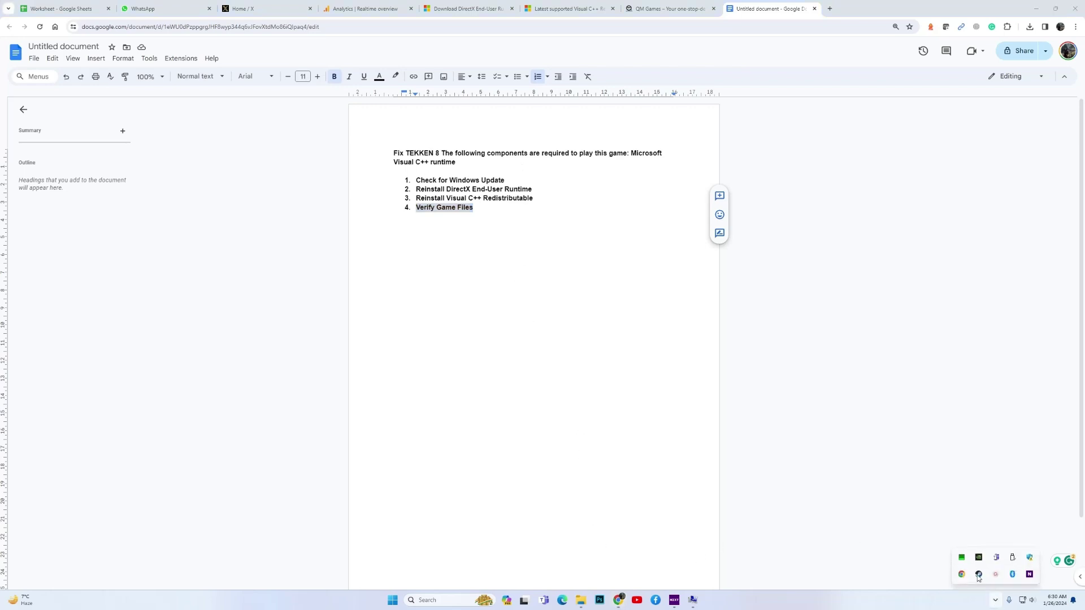
# Step: Verify integrity of TEKKEN 8 - DEMO files under Installed Files, then close Properties
pyautogui.click(978, 575)
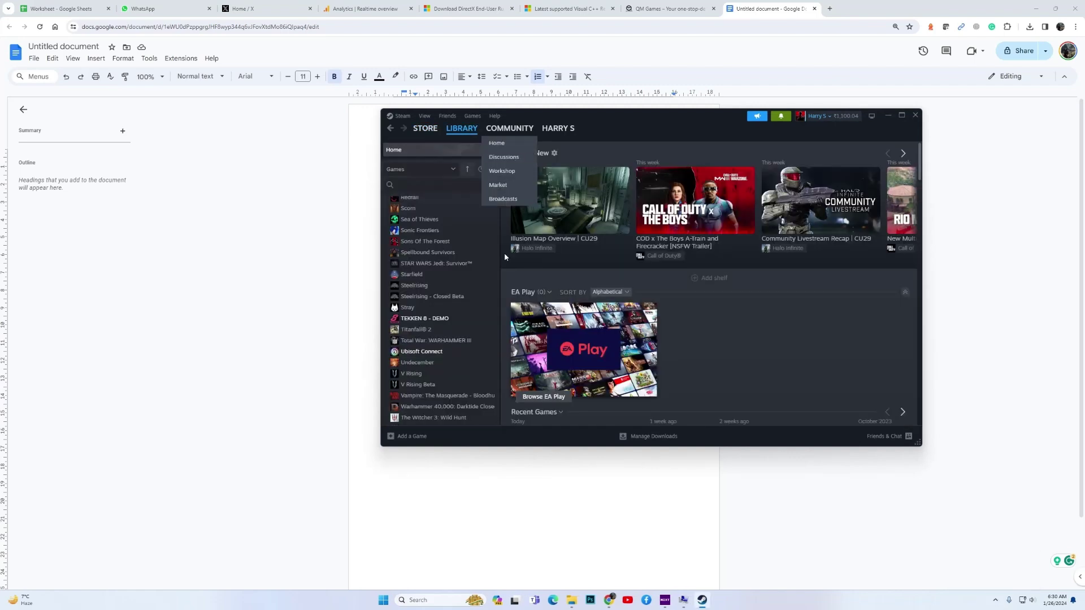
pyautogui.scroll(-2, 455, 373)
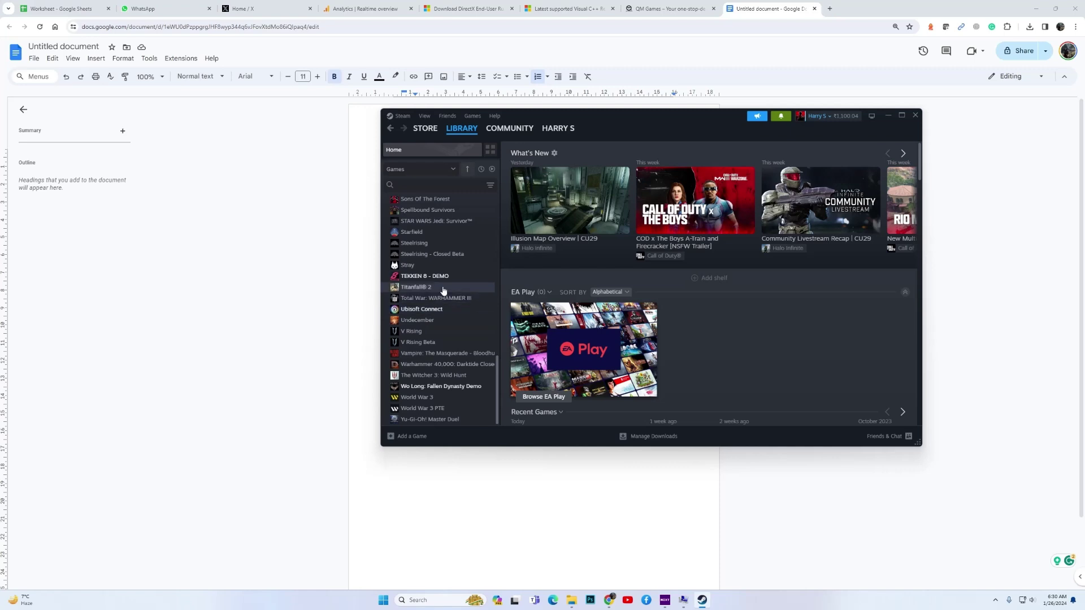
pyautogui.scroll(2, 446, 383)
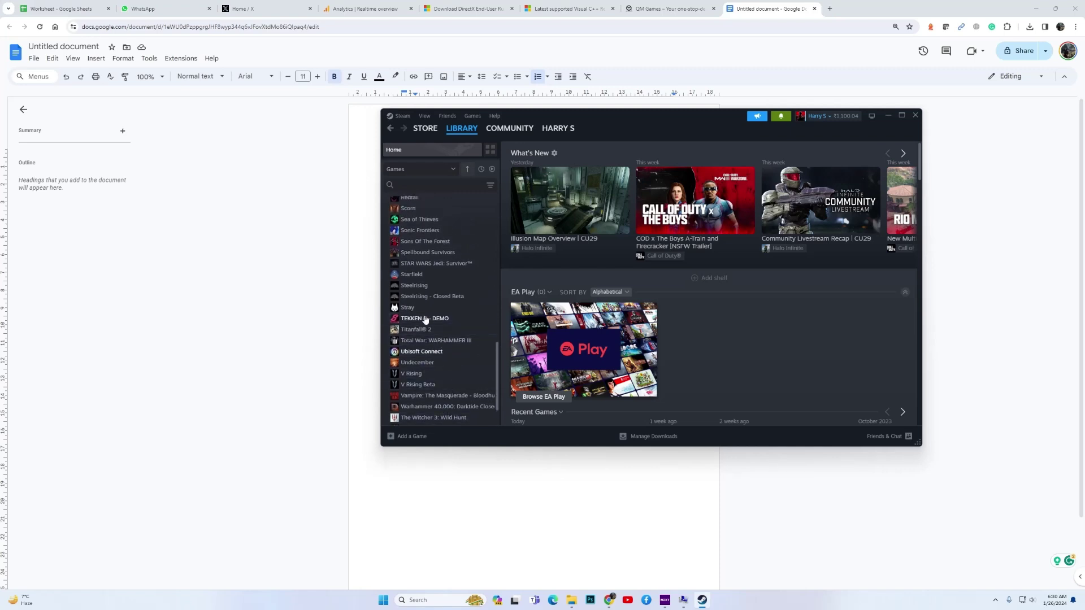
pyautogui.rightClick(426, 320)
pyautogui.click(441, 382)
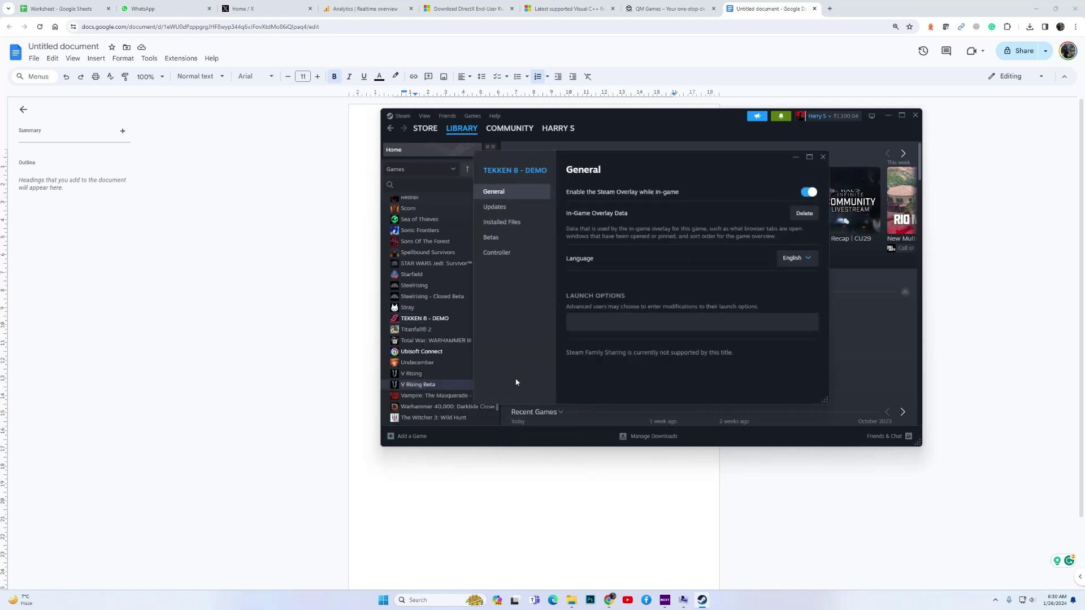
pyautogui.click(507, 224)
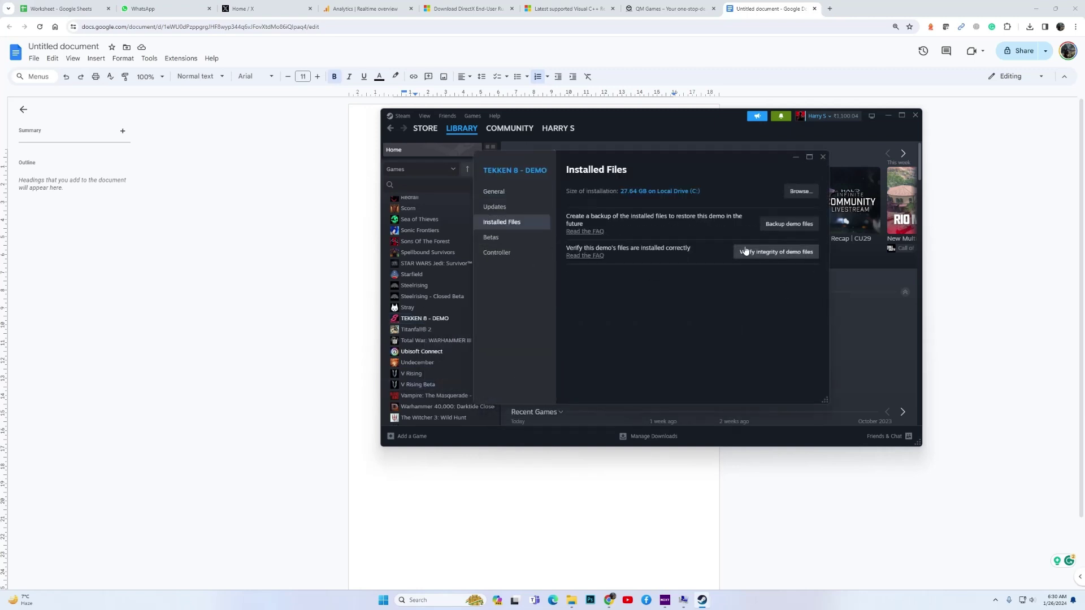
pyautogui.click(786, 258)
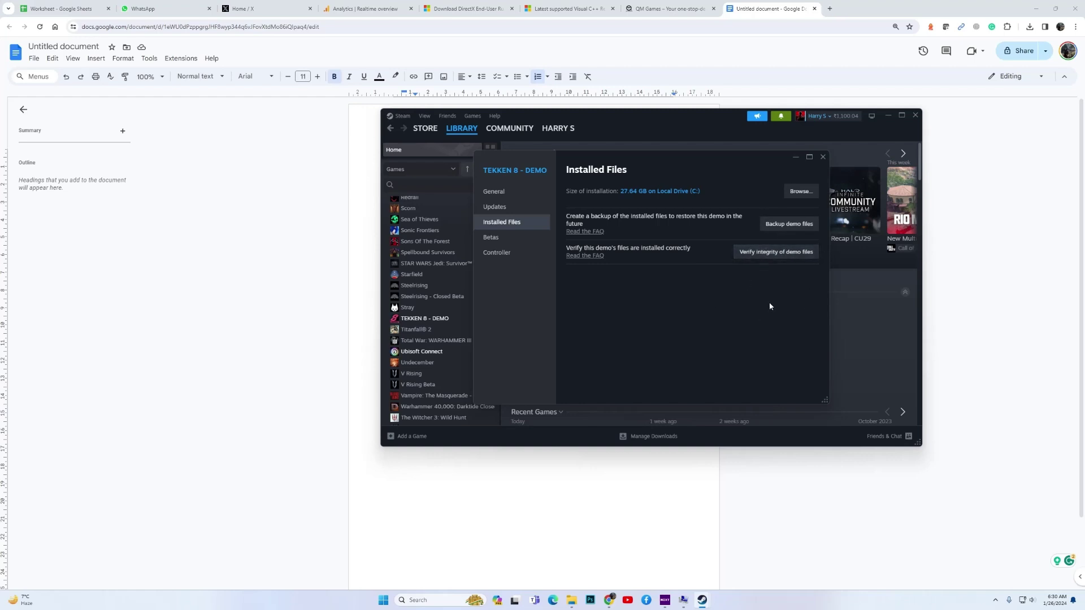
pyautogui.click(822, 158)
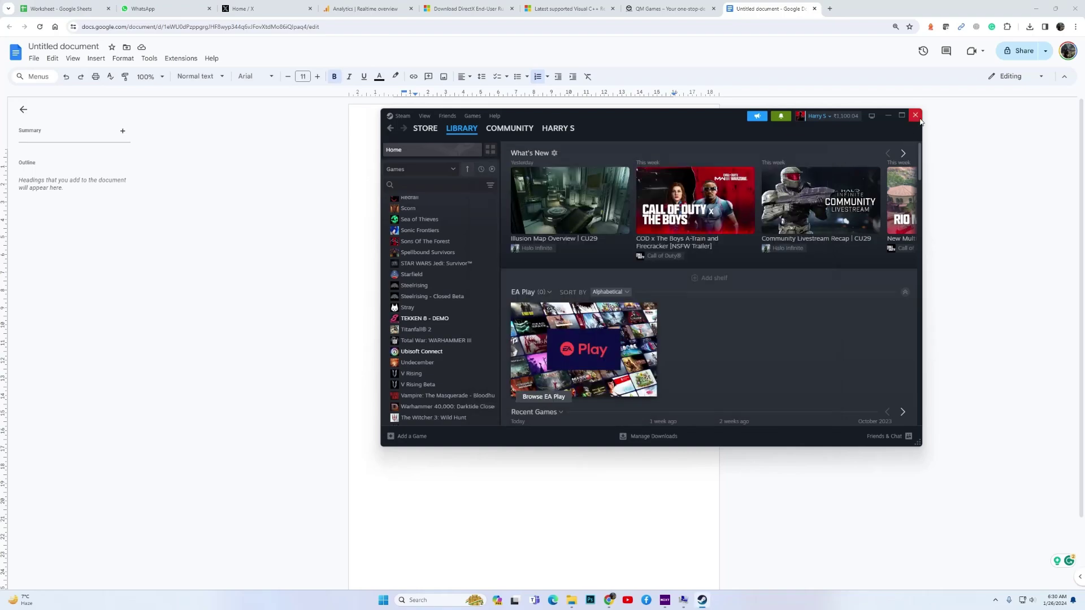